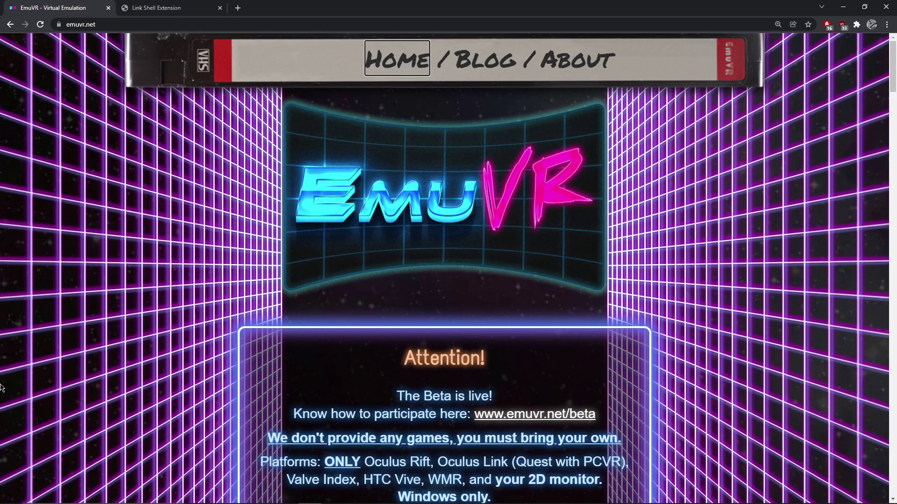
# - Locate the 64-bit Windows download link on the Link Shell Extension web page
pyautogui.click(157, 8)
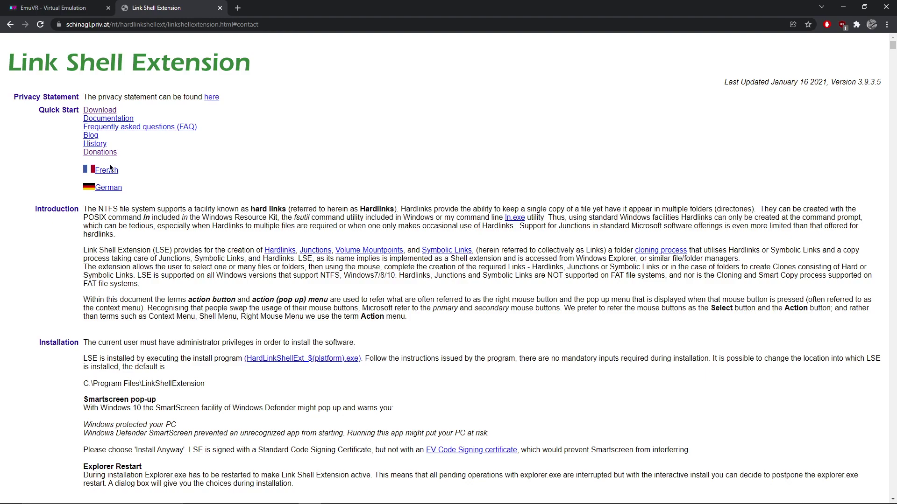
pyautogui.click(98, 113)
pyautogui.scroll(-3, 316, 266)
pyautogui.scroll(-3, 316, 266)
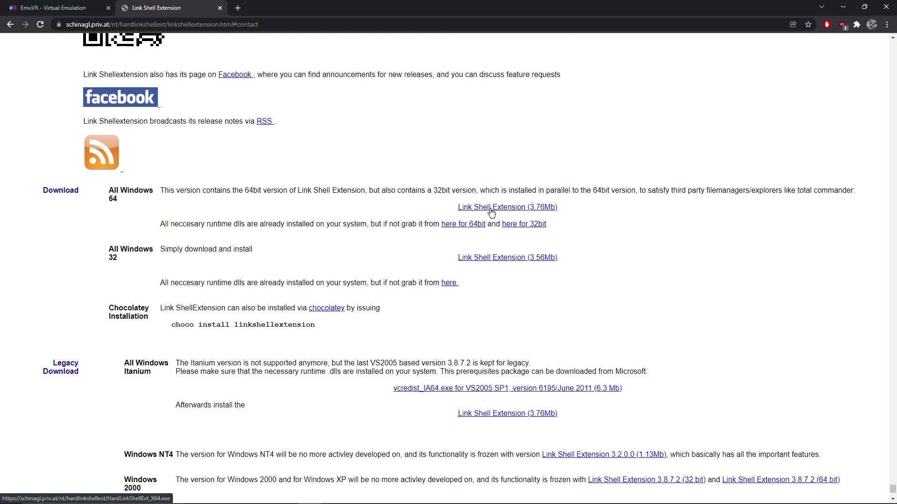
# - Switch to File Explorer and open the Games folder inside EmuVR_1.0.10
pyautogui.hotkey('alt', 'Tab')
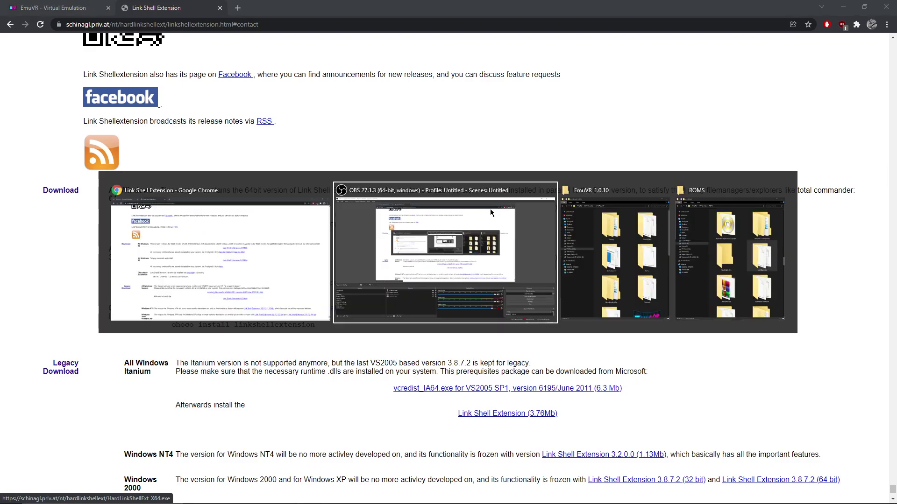
pyautogui.hotkey('alt', 'Tab')
pyautogui.hotkey('alt', 'Tab')
pyautogui.hotkey('alt', 'Tab')
pyautogui.hotkey('alt', 'Tab')
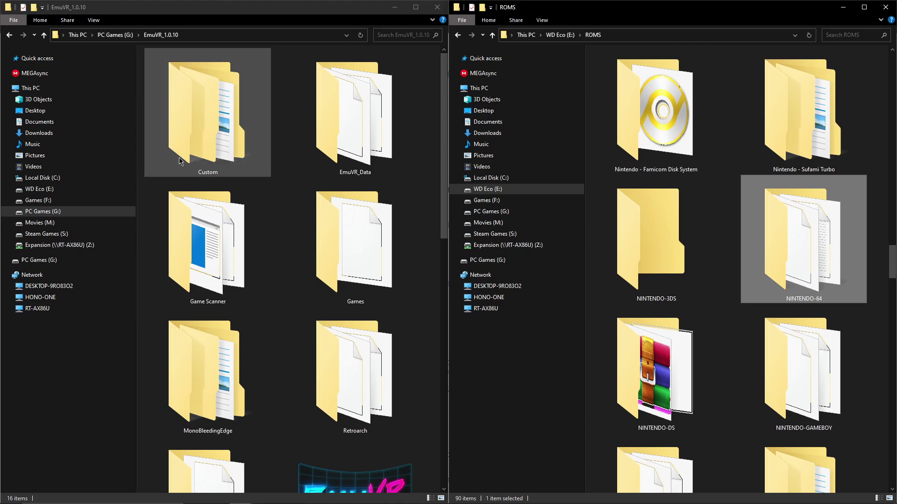
pyautogui.doubleClick(360, 271)
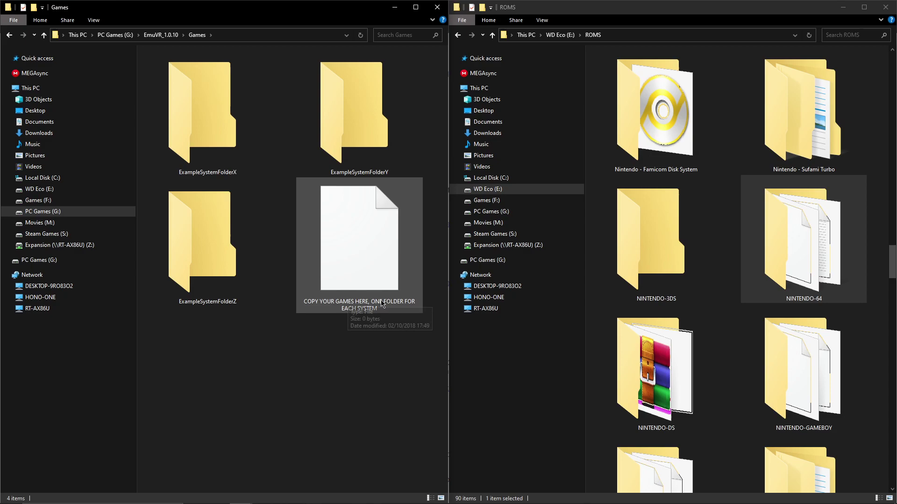
pyautogui.moveTo(384, 308)
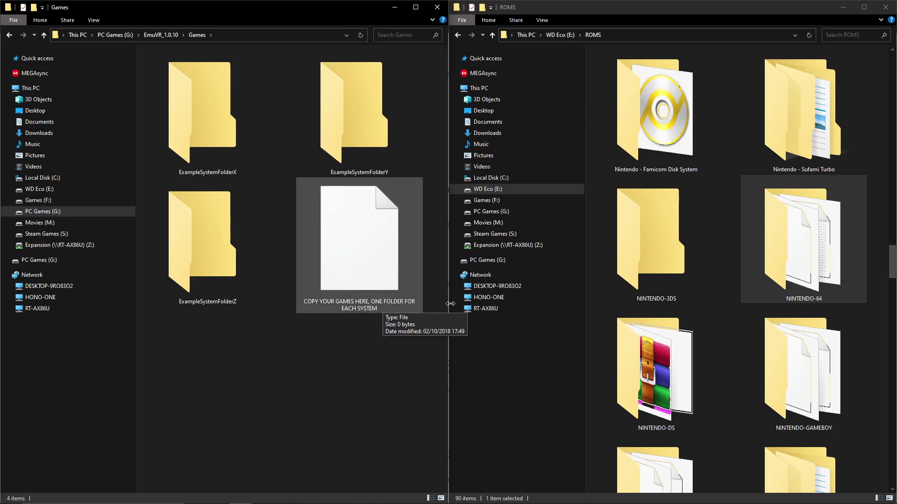
# - Pick the NINTENDO-64 folder in ROMS as the link source
pyautogui.click(821, 251)
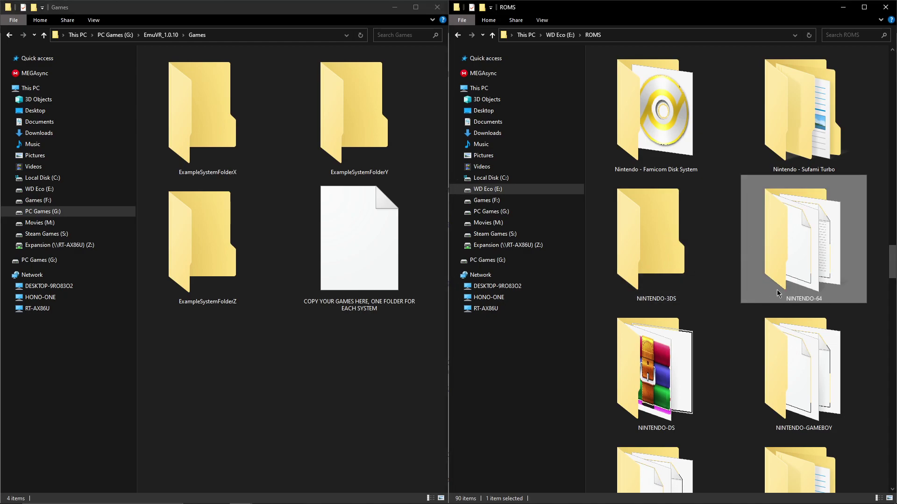
pyautogui.moveTo(810, 269)
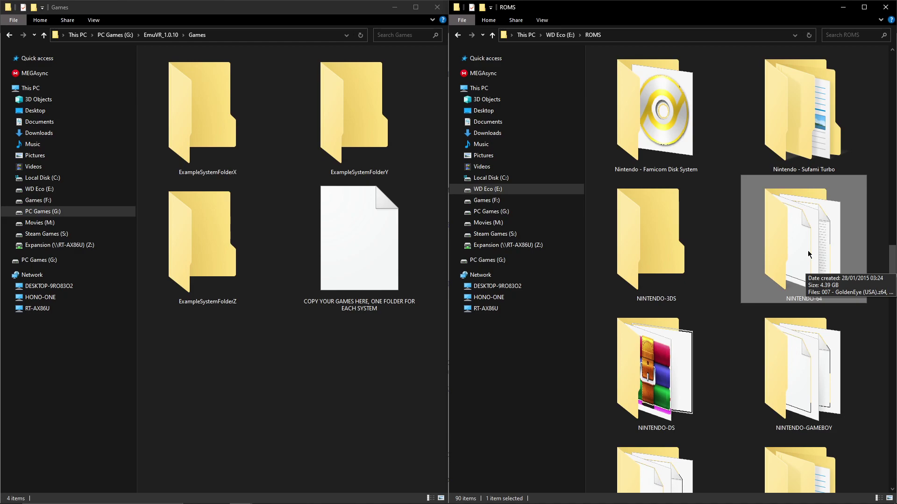
pyautogui.rightClick(777, 251)
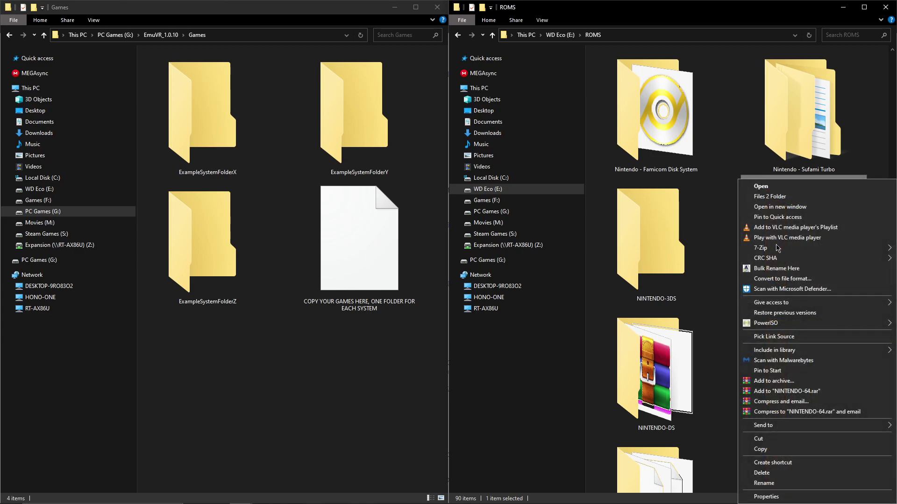
pyautogui.click(781, 336)
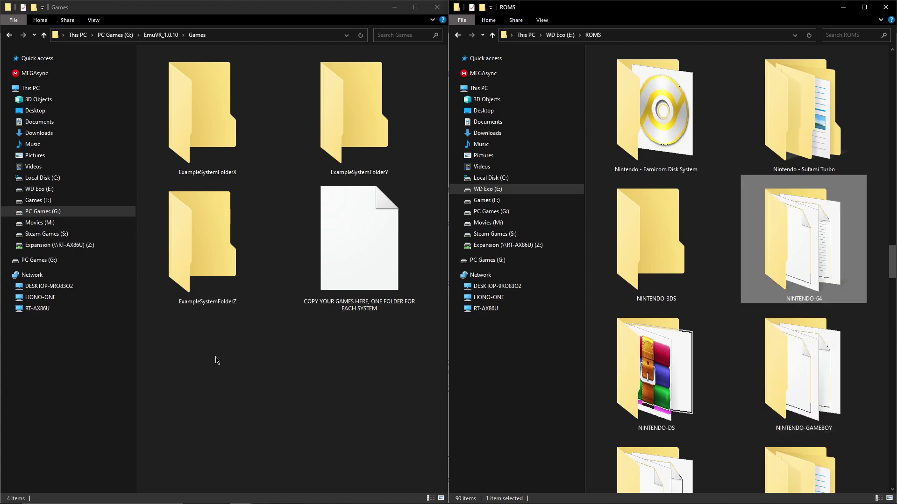
# - Drop the picked NINTENDO-64 source as a symbolic link in EmuVR's Games folder and check the link's contents
pyautogui.click(224, 374)
pyautogui.rightClick(232, 351)
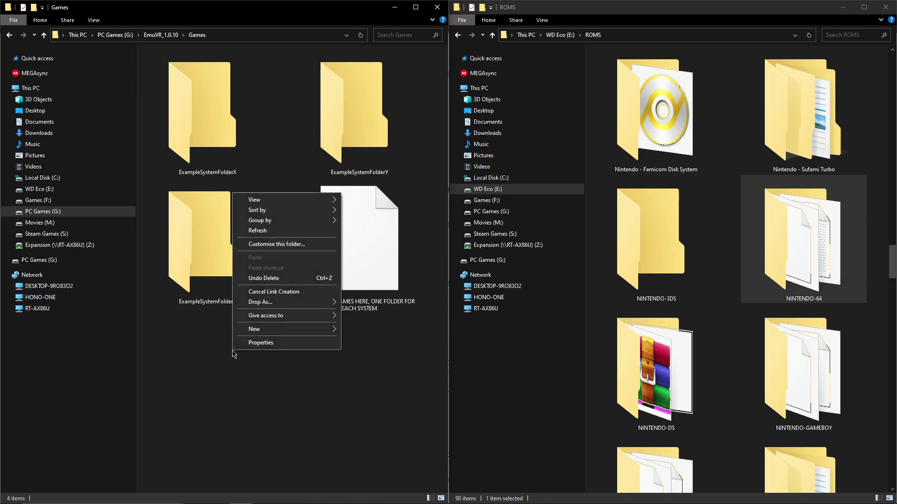
pyautogui.moveTo(280, 302)
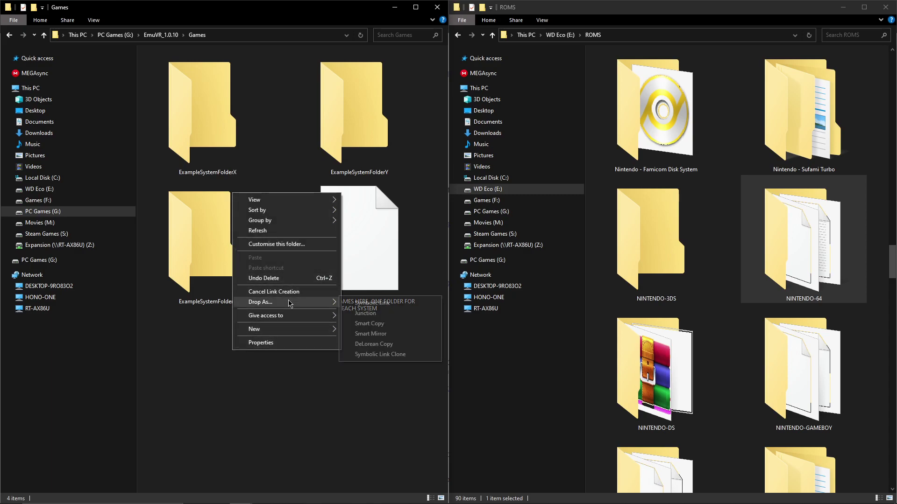
pyautogui.click(348, 305)
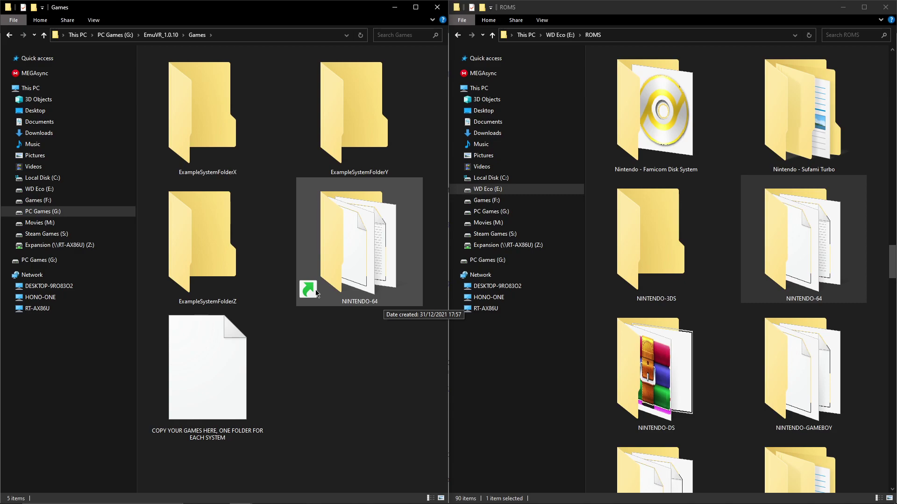
pyautogui.doubleClick(345, 268)
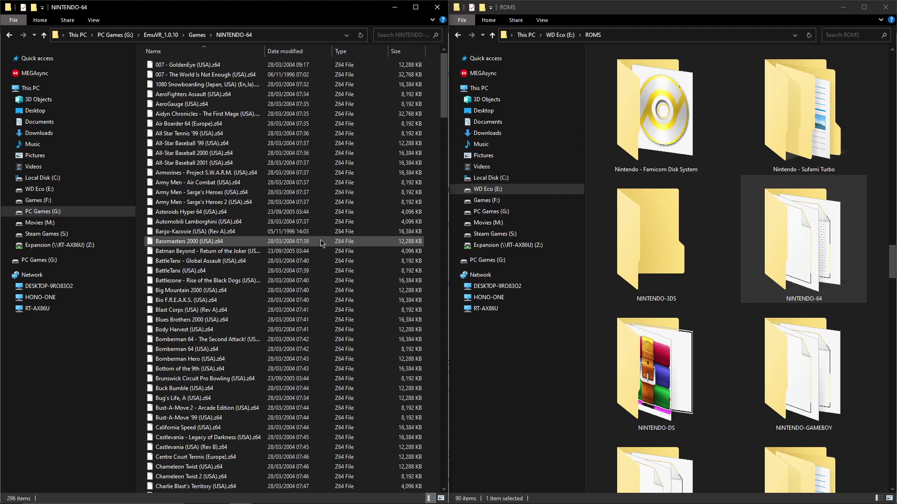
pyautogui.click(197, 34)
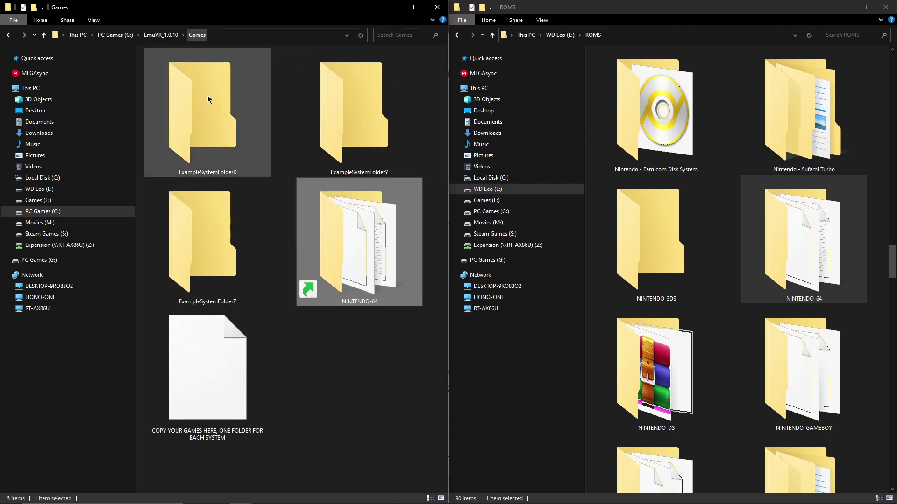
# - Create a new folder named DVD in EmuVR's Games folder
pyautogui.click(335, 355)
pyautogui.rightClick(319, 351)
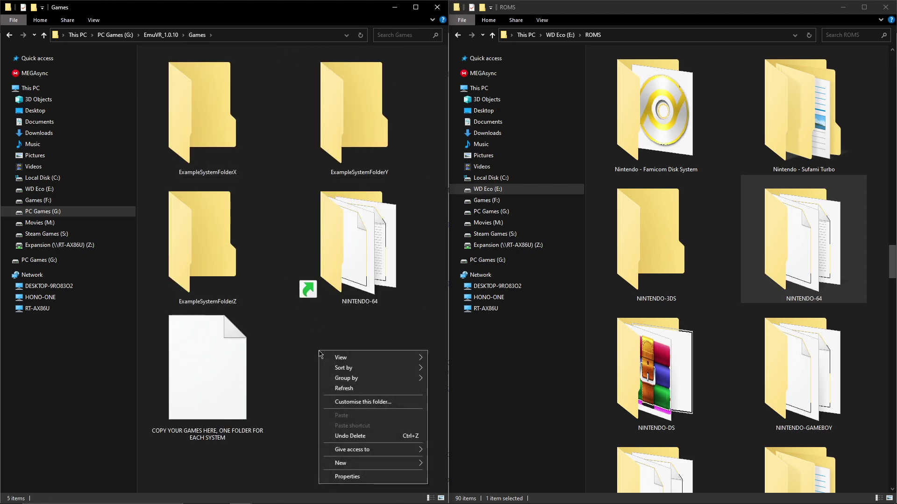
pyautogui.moveTo(347, 464)
pyautogui.click(451, 316)
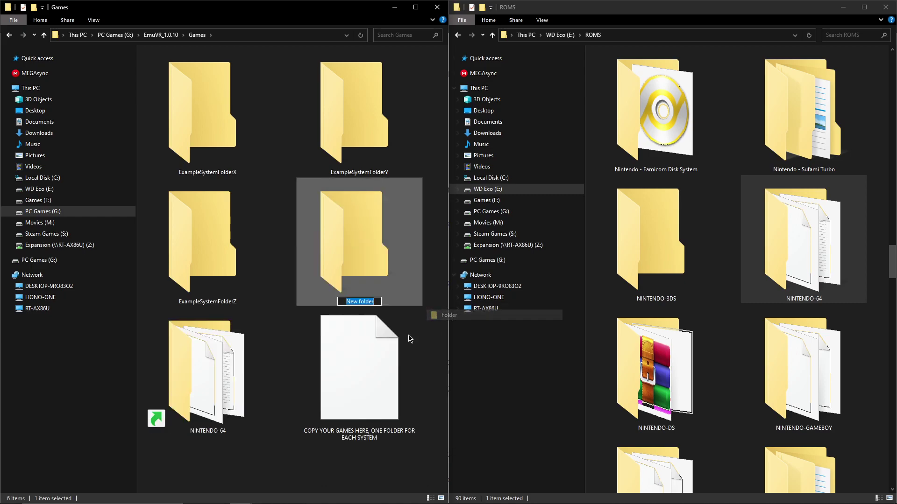
pyautogui.write('DVD')
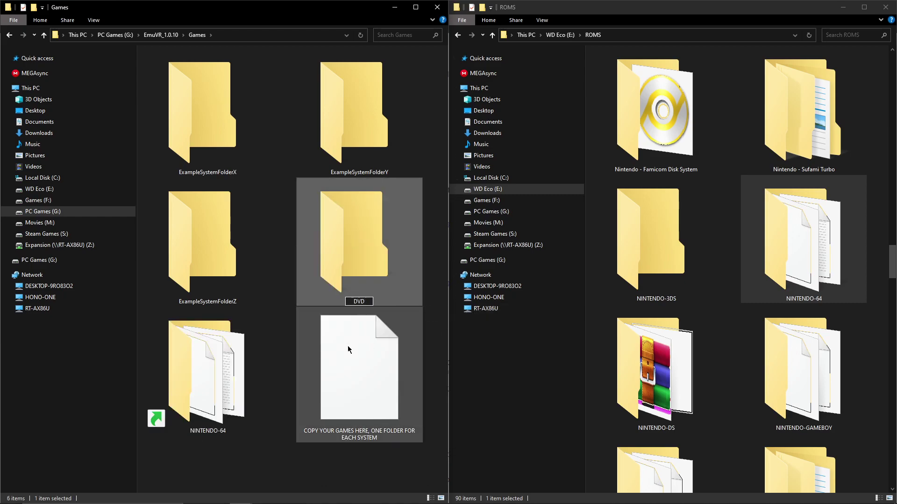
pyautogui.press('Return')
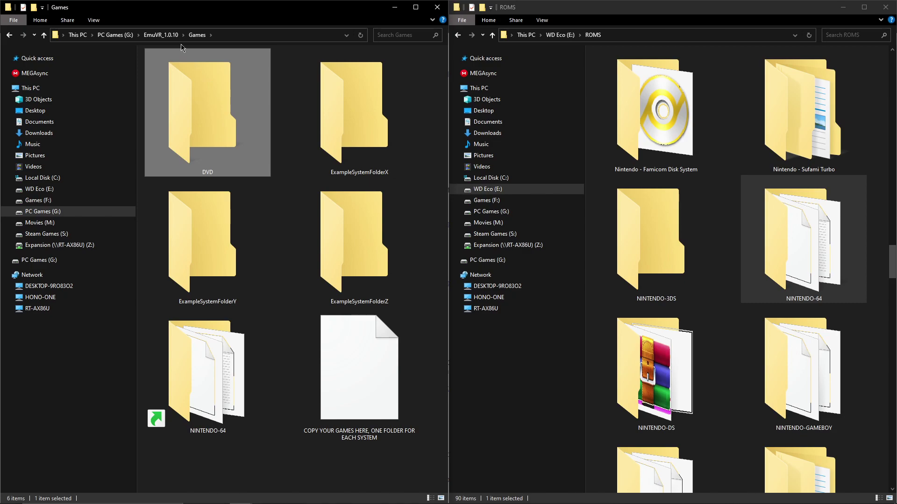
# - Launch the Game Scanner application from the Game Scanner folder in EmuVR_1.0.10
pyautogui.click(161, 35)
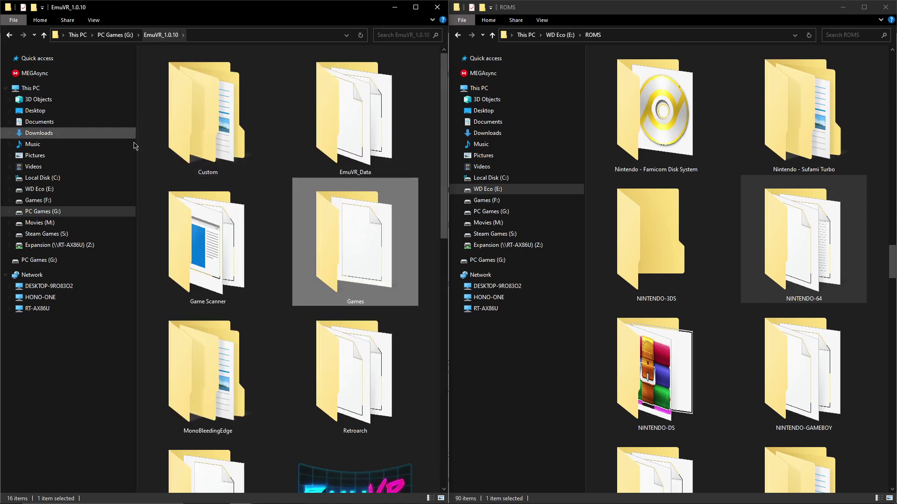
pyautogui.doubleClick(225, 266)
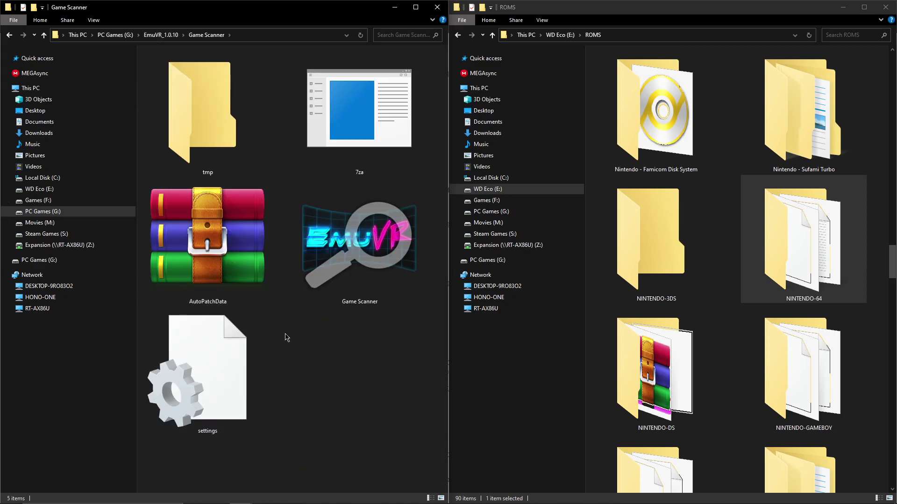
pyautogui.click(355, 253)
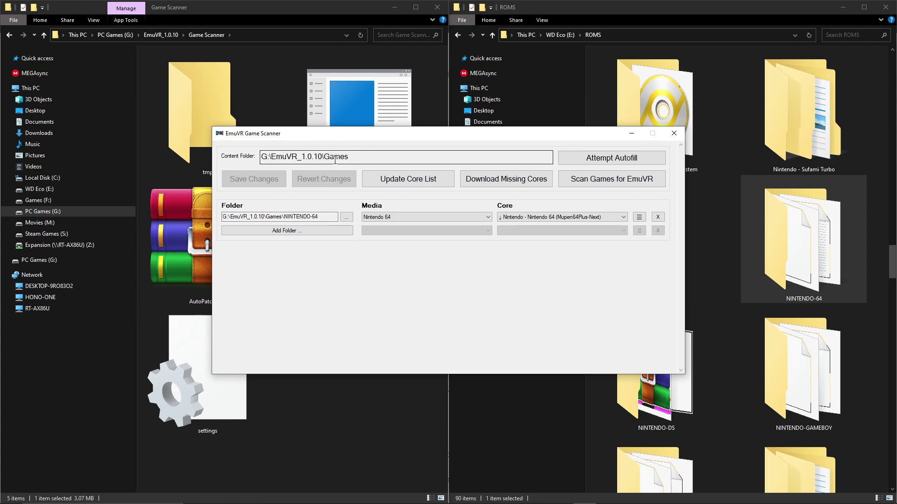
# - Autofill the scanner's folder list from the G:\EmuVR_1.0.10\Games content folder
pyautogui.click(626, 158)
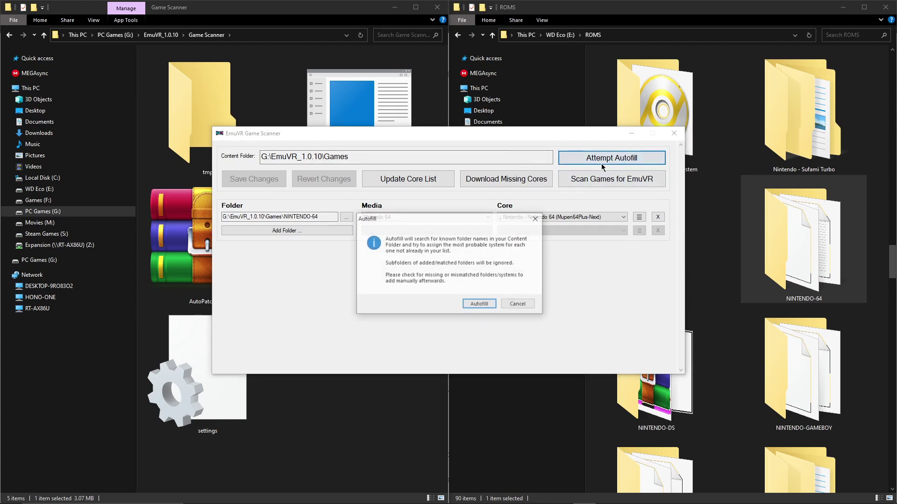
pyautogui.click(483, 305)
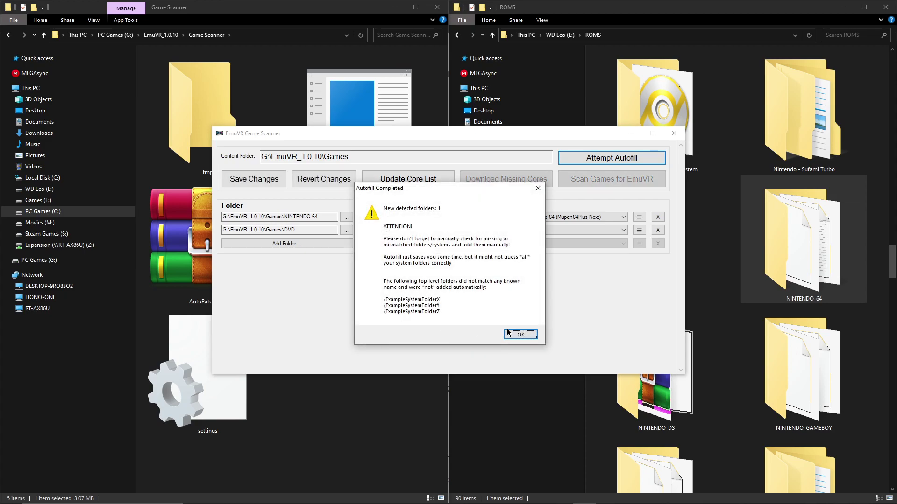
pyautogui.click(509, 333)
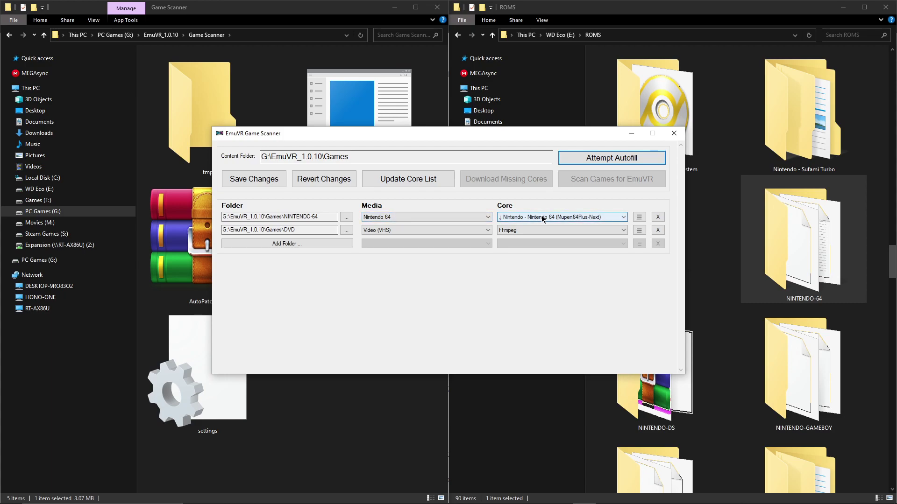
# - Choose the Mupen64Plus-Next core for the NINTENDO-64 folder and set the DVD folder's media to Video (DVD)
pyautogui.click(502, 217)
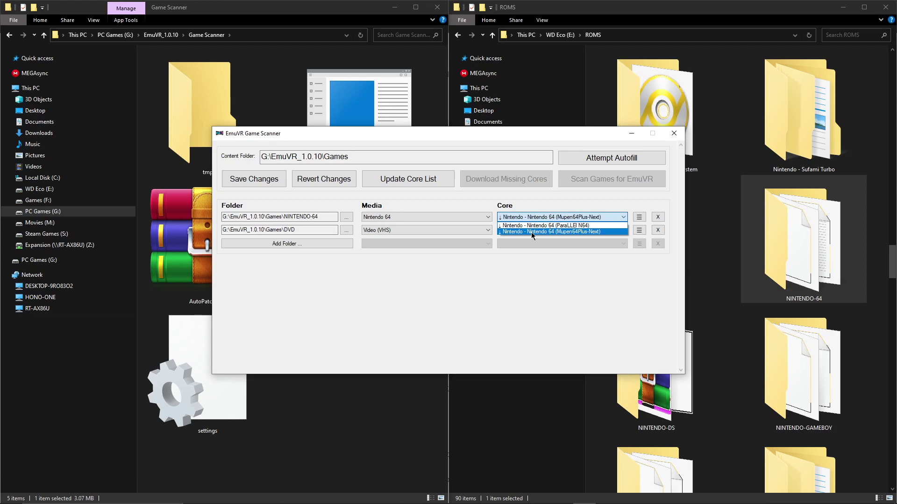
pyautogui.click(532, 232)
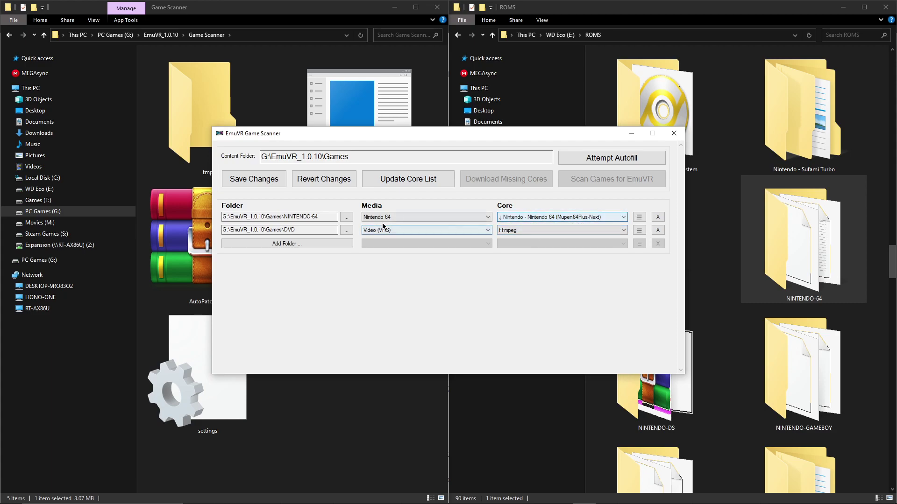
pyautogui.click(294, 229)
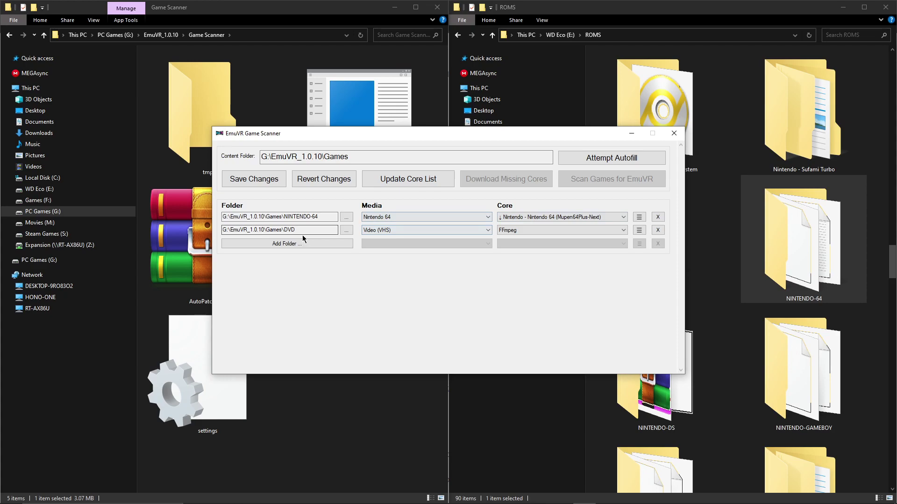
pyautogui.click(388, 231)
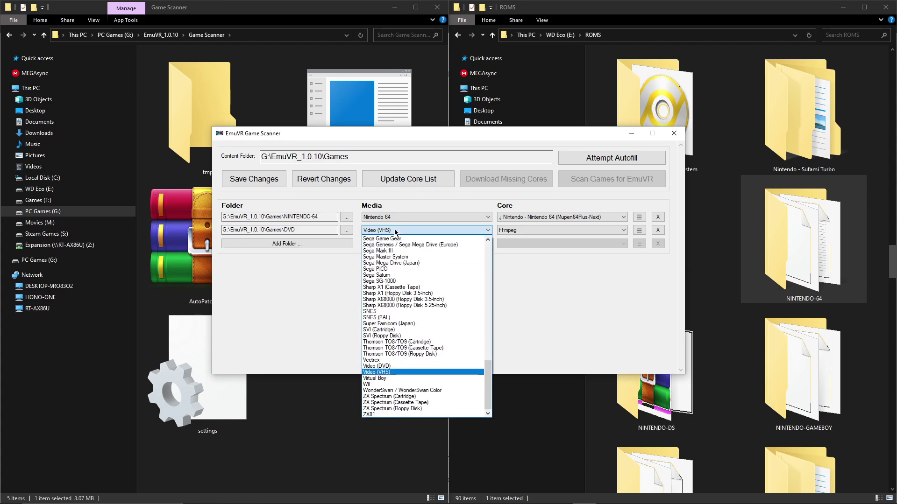
pyautogui.click(388, 366)
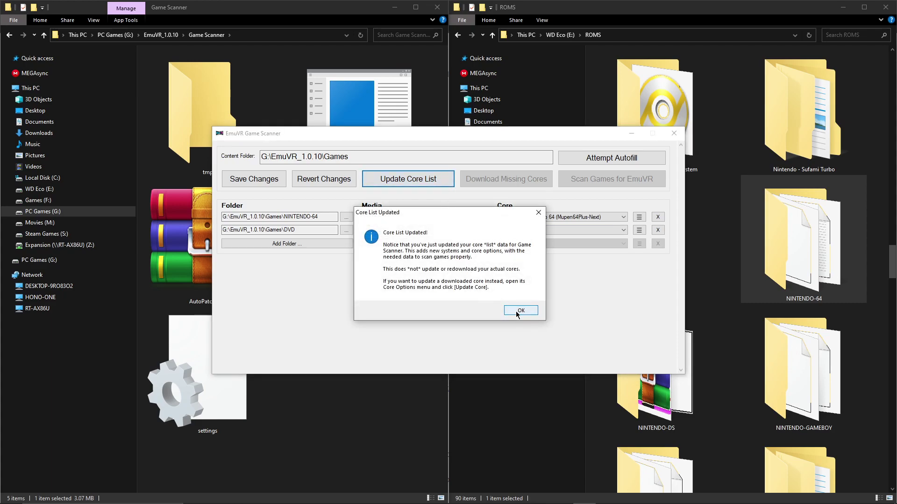
# - Update the scanner's core list and save the folder configuration changes
pyautogui.click(517, 312)
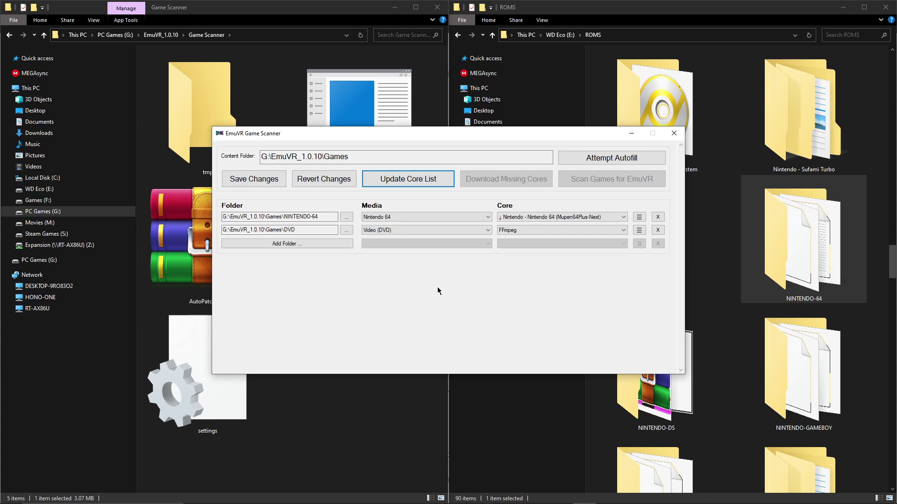
pyautogui.click(253, 178)
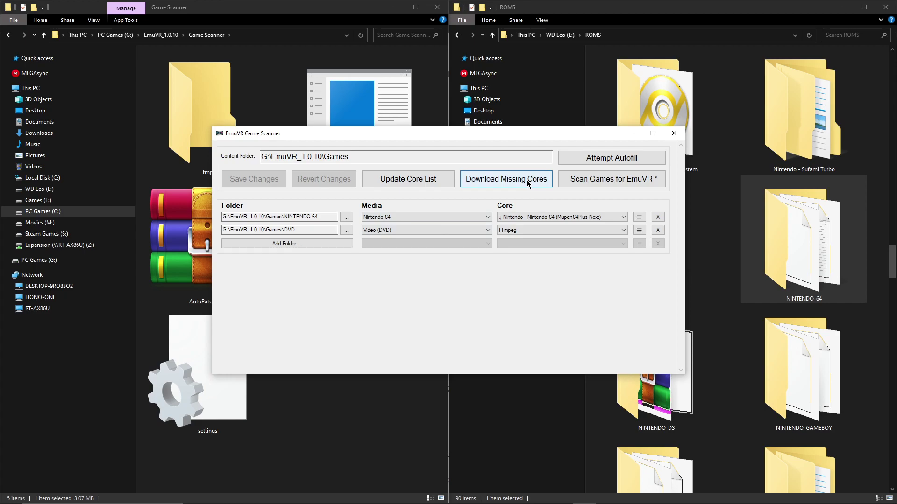
# - Download the missing cores and scan the games for EmuVR
pyautogui.click(529, 184)
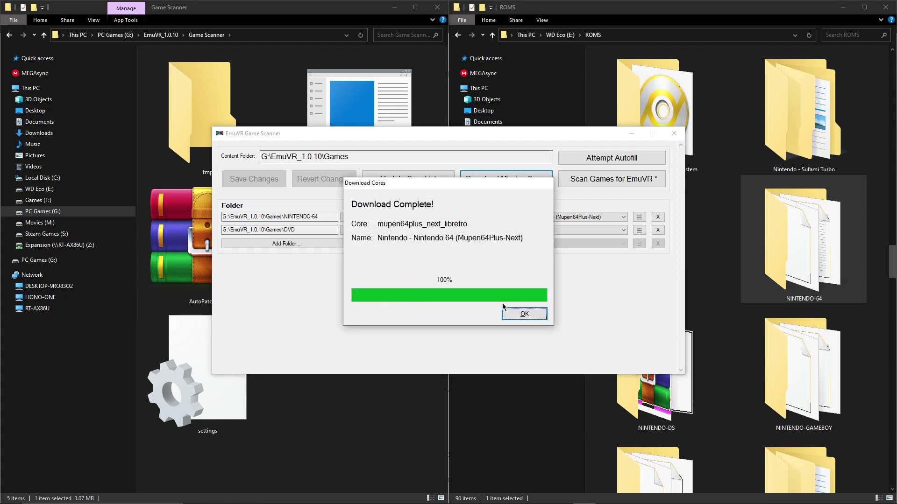
pyautogui.click(523, 314)
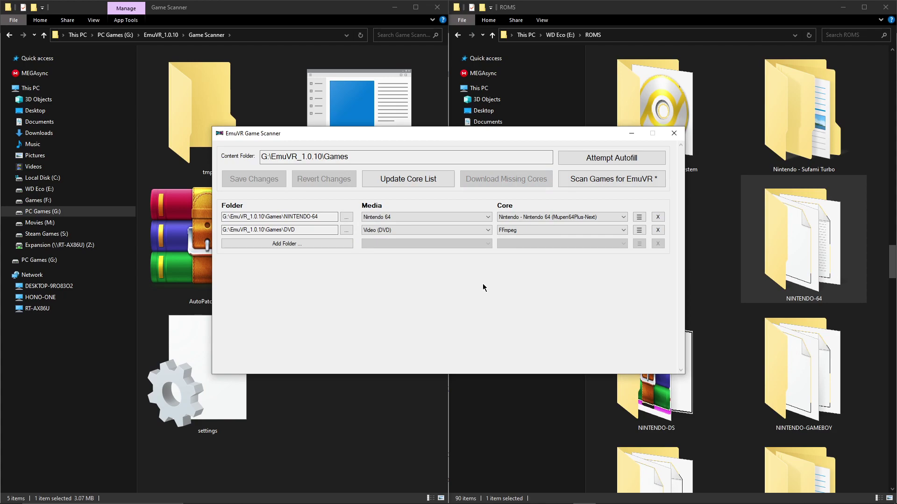
pyautogui.click(581, 188)
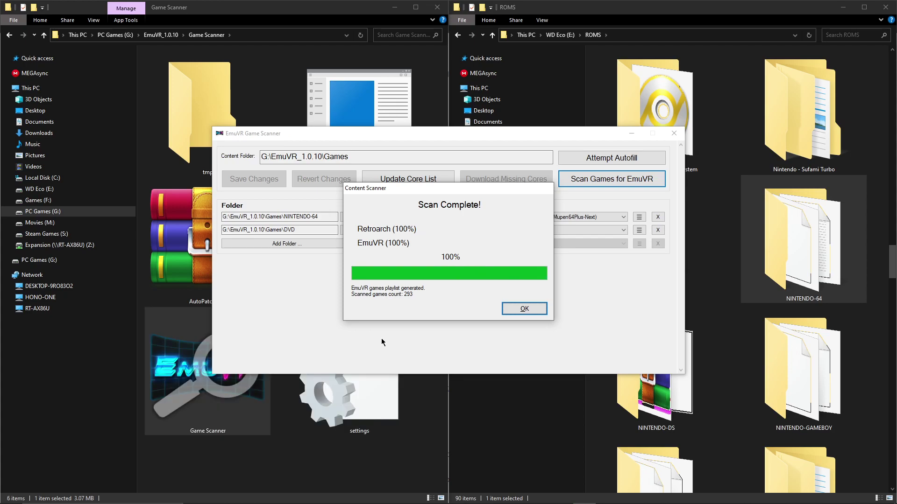
# - Dismiss the completed scan, close Game Scanner, and launch EmuVR from the EmuVR_1.0.10 folder
pyautogui.click(525, 311)
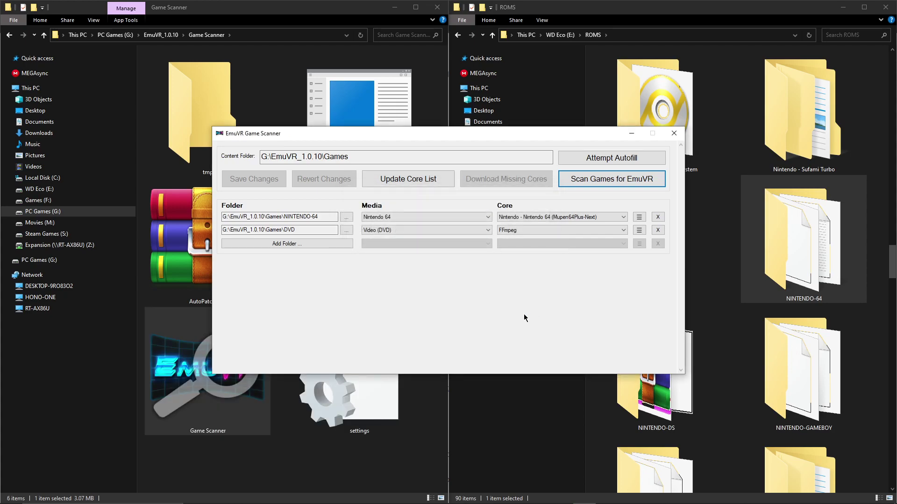
pyautogui.click(667, 136)
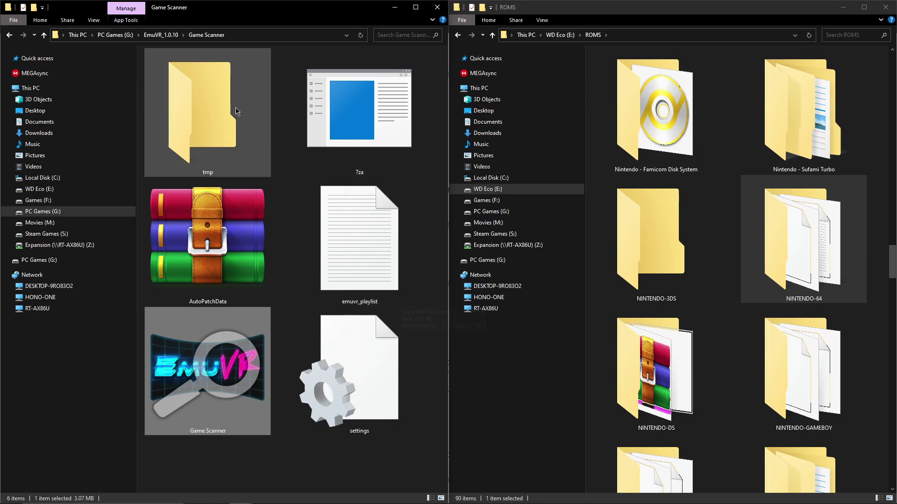
pyautogui.click(165, 37)
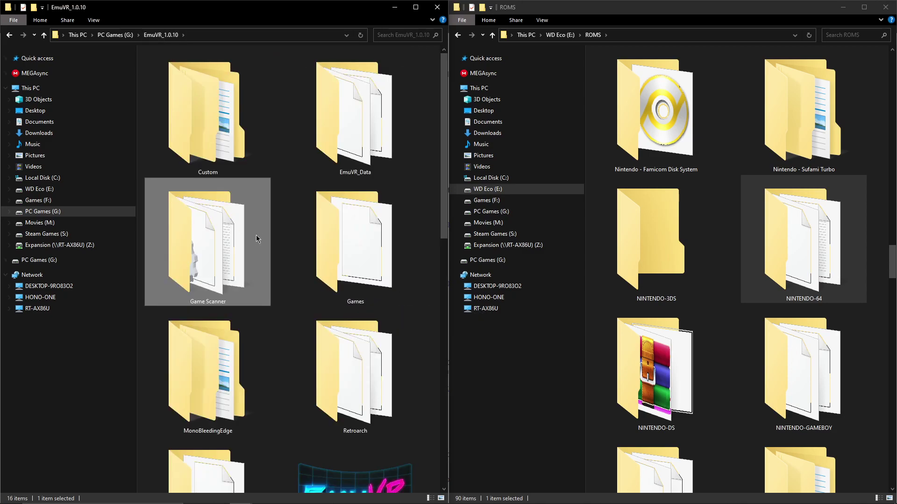
pyautogui.scroll(-2, 347, 267)
pyautogui.scroll(-4, 346, 267)
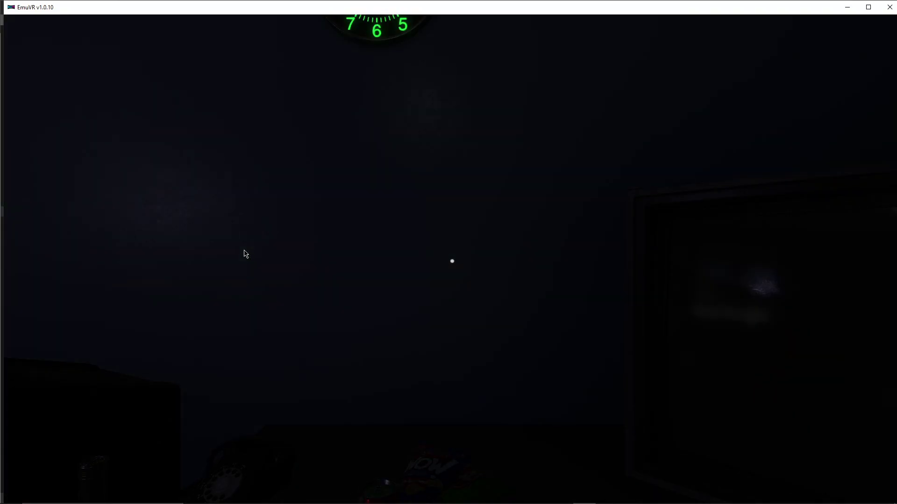
# - Walk to the wall switch beside the door and turn on the bedroom light
pyautogui.click(307, 274)
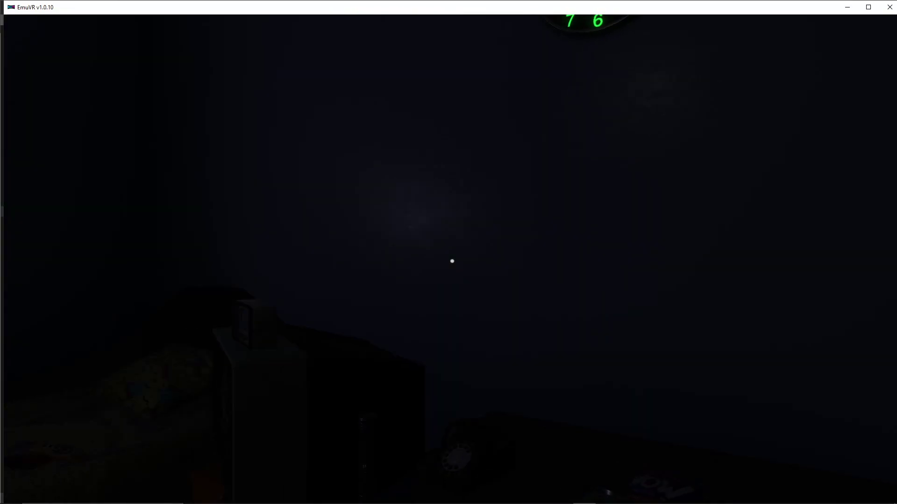
pyautogui.press('w')
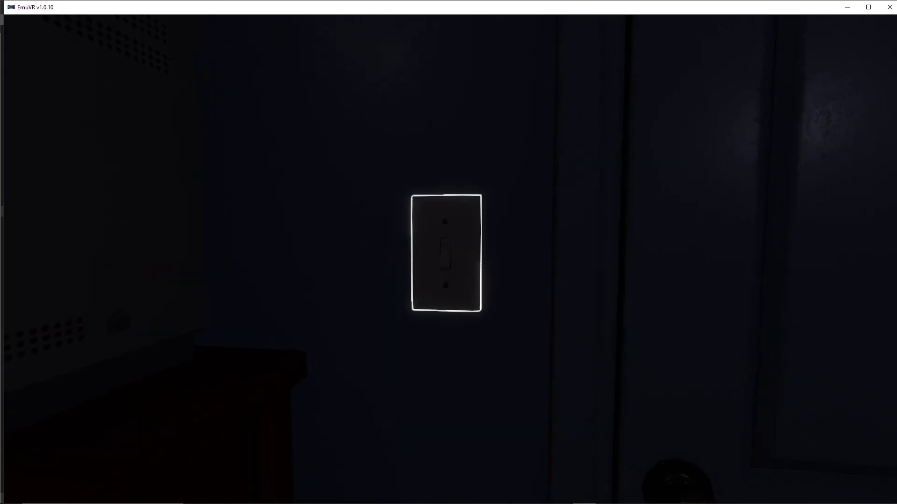
pyautogui.click(452, 261)
pyautogui.press('w')
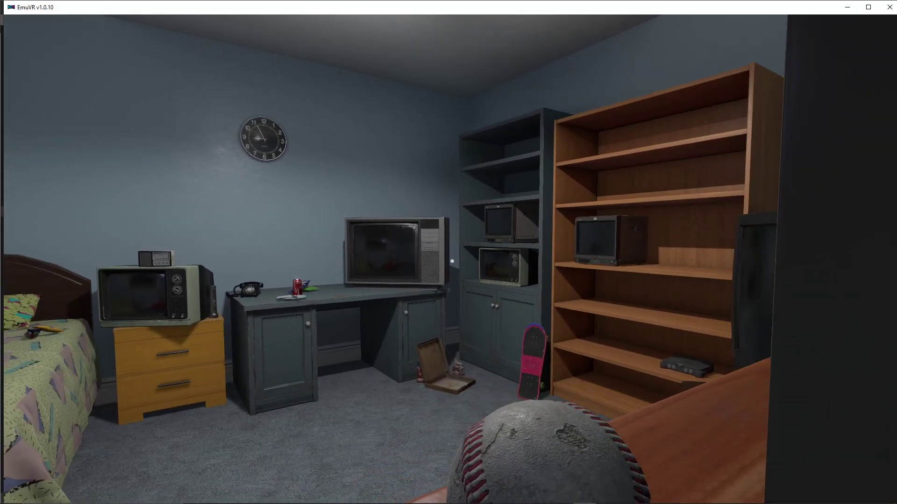
# - Take the Nintendo 64 console from the inventory's Systems category and place it on the desk beside the plate
pyautogui.press('w')
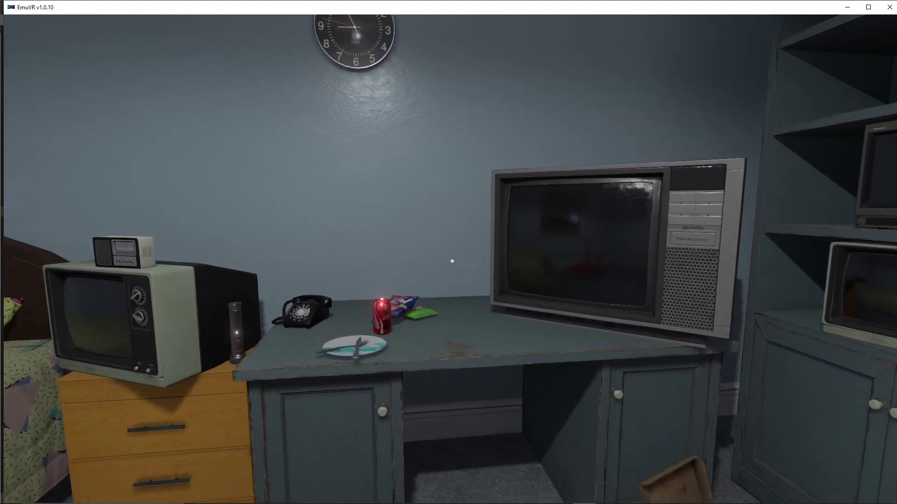
pyautogui.press('Tab')
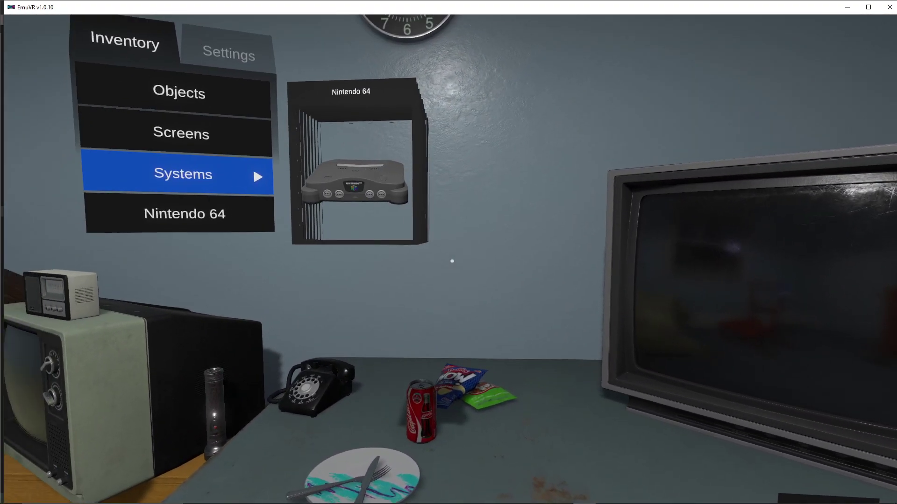
pyautogui.press('s')
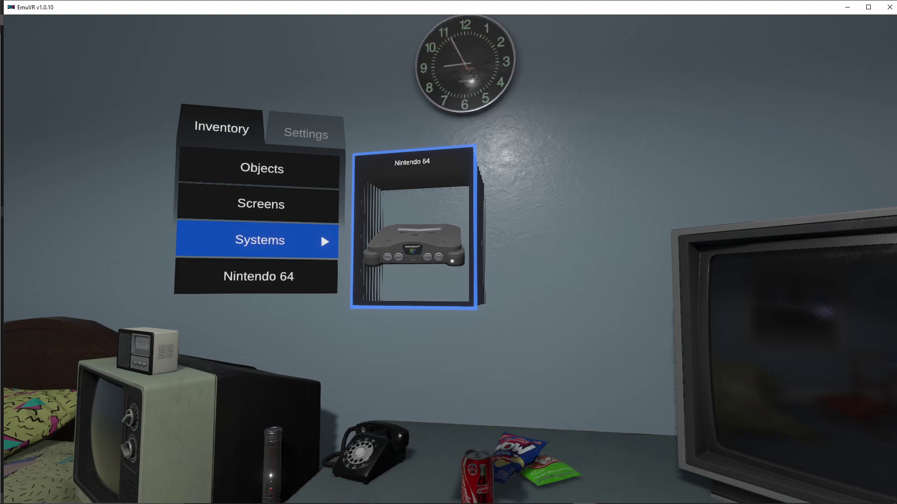
pyautogui.click(320, 233)
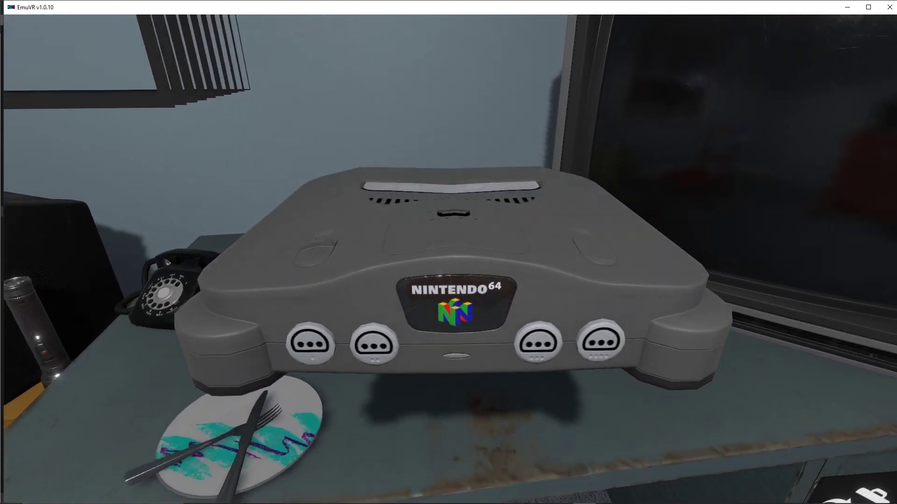
pyautogui.press('w')
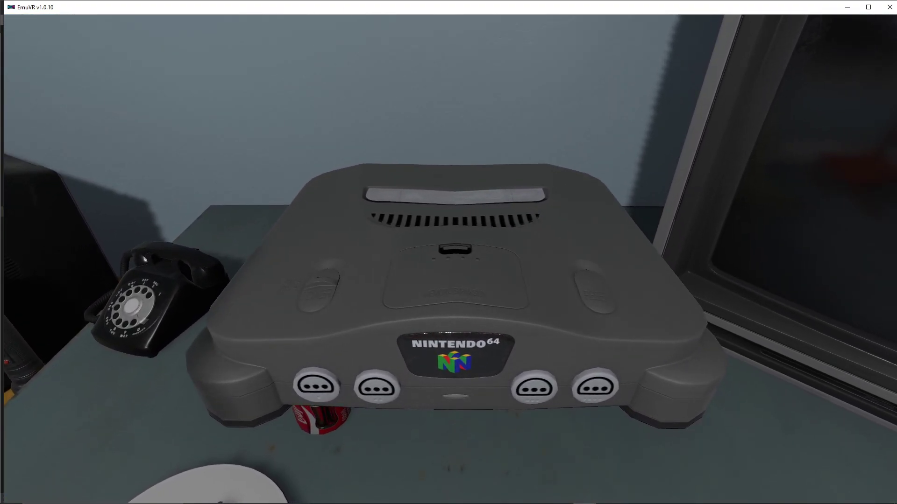
pyautogui.press('s')
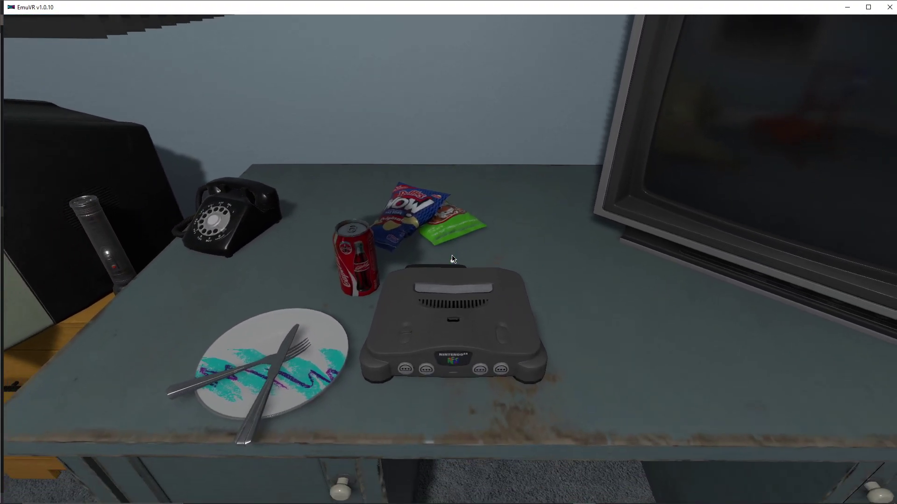
# - Connect the Nintendo 64's video cable to the large television on the desk
pyautogui.press('w')
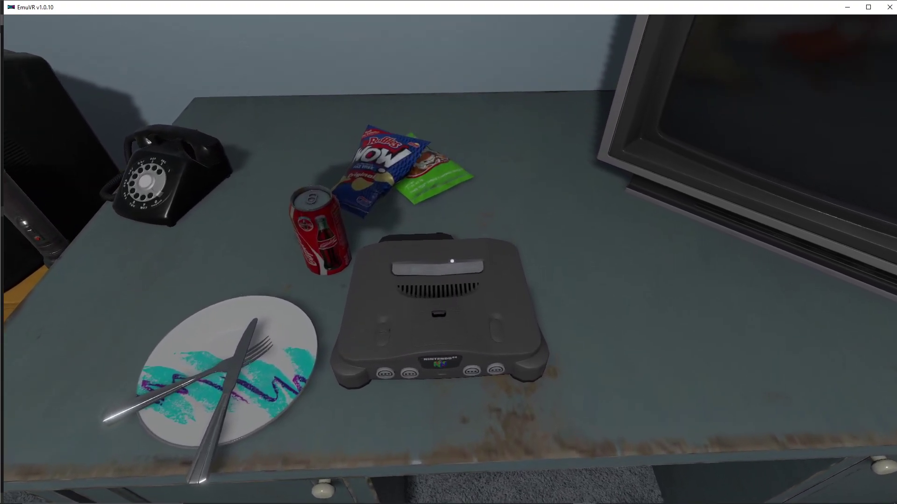
pyautogui.press('s')
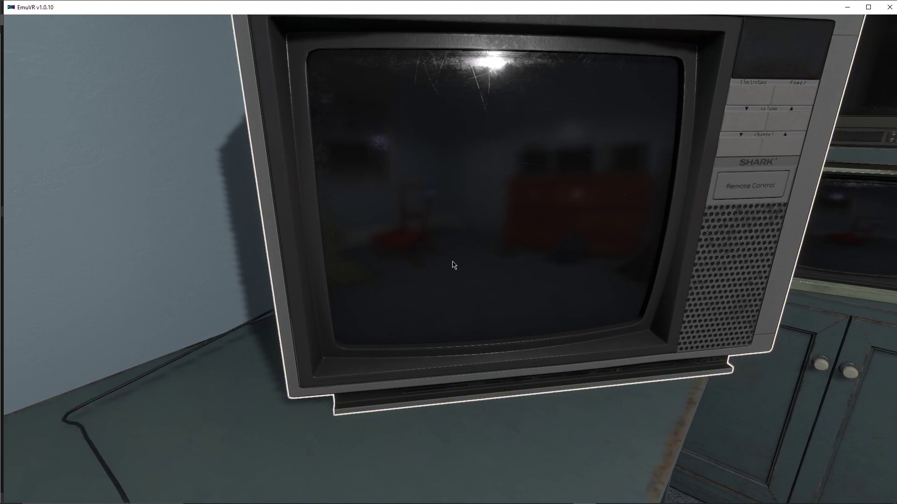
pyautogui.moveTo(452, 262)
pyautogui.press('s')
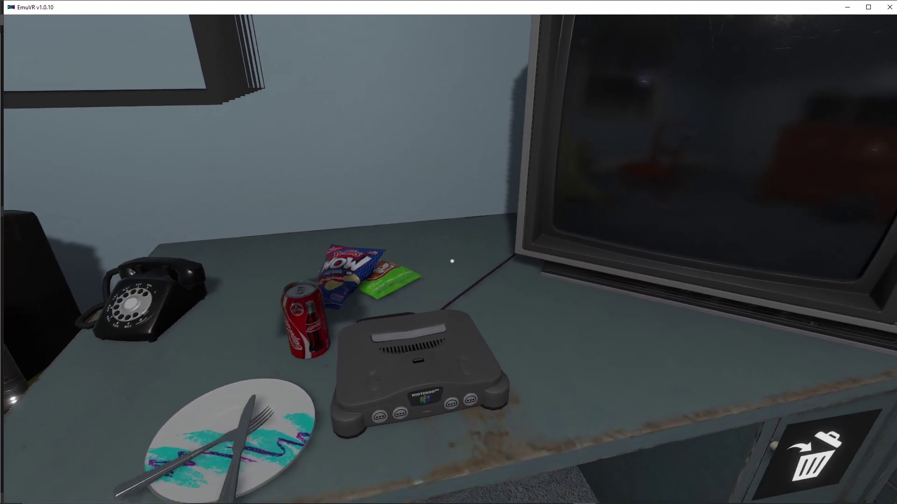
# - Take the 007 - GoldenEye (USA) cartridge from the inventory's Nintendo 64 category and close the inventory
pyautogui.press('Tab')
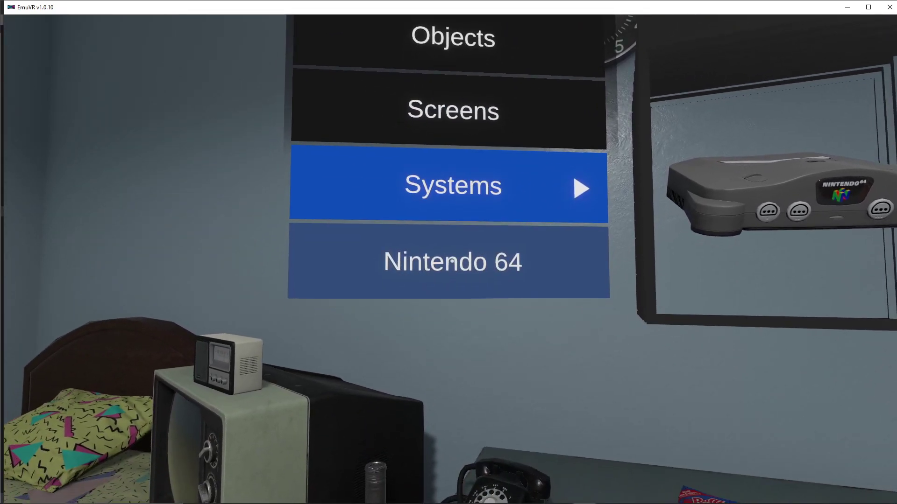
pyautogui.click(452, 262)
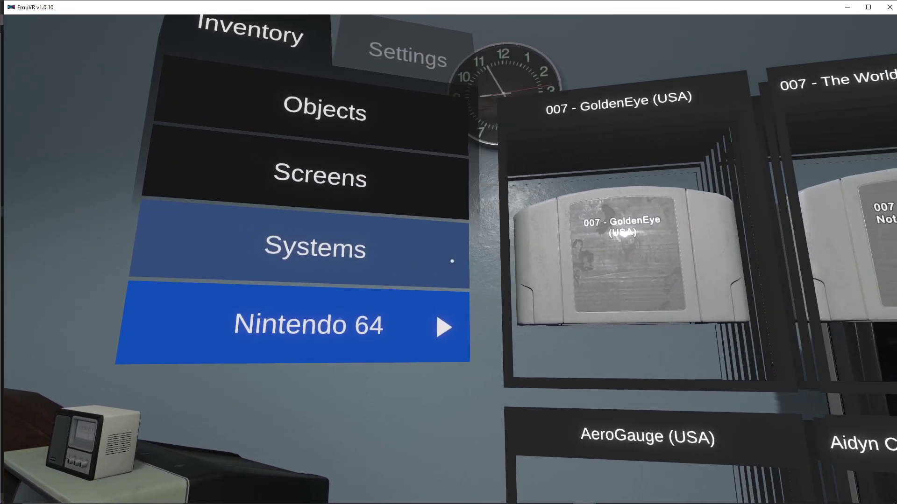
pyautogui.moveTo(451, 261)
pyautogui.press('s')
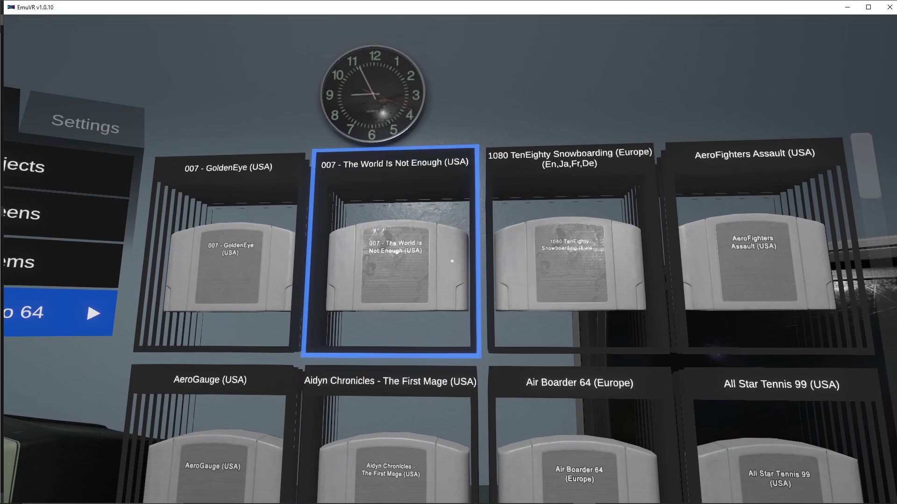
pyautogui.press('w')
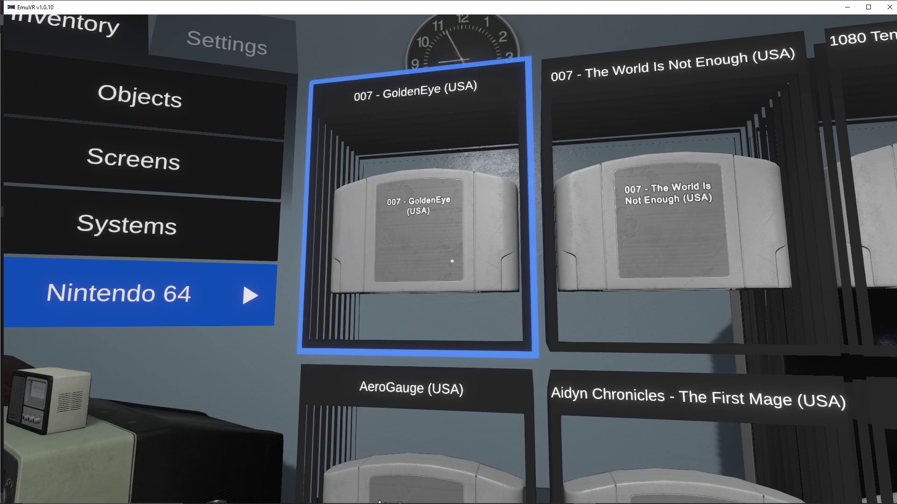
pyautogui.click(452, 261)
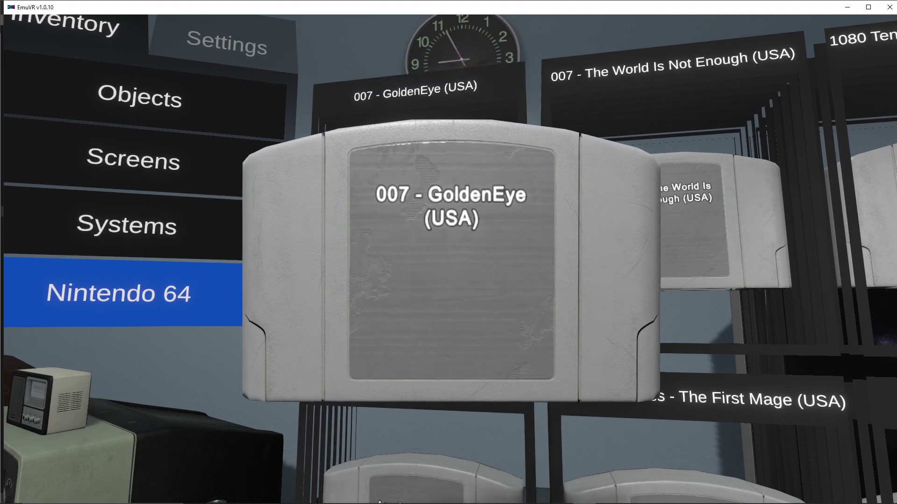
pyautogui.press('Tab')
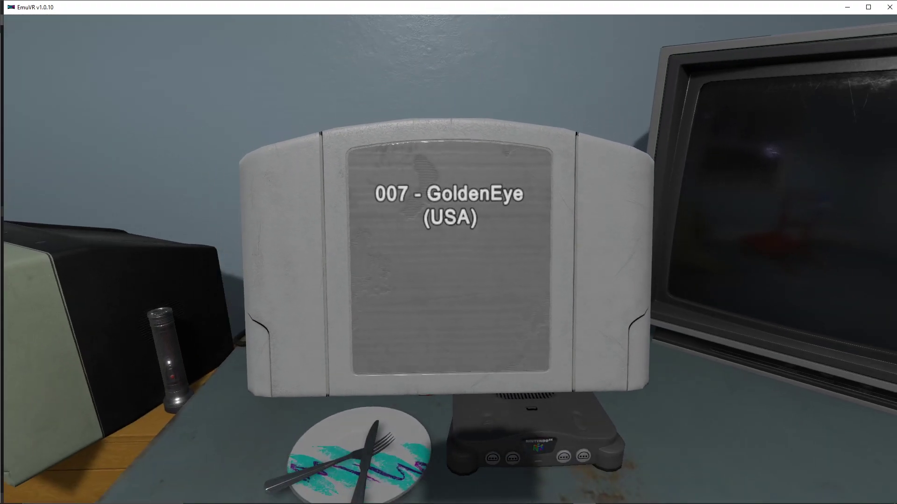
# - Carry the GoldenEye cartridge to the desk and insert it into the Nintendo 64's cartridge slot
pyautogui.press('w')
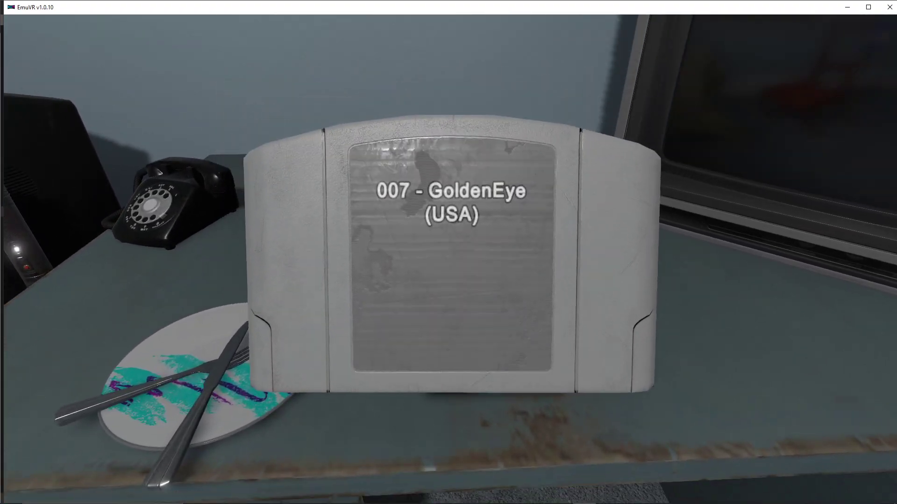
pyautogui.press('w')
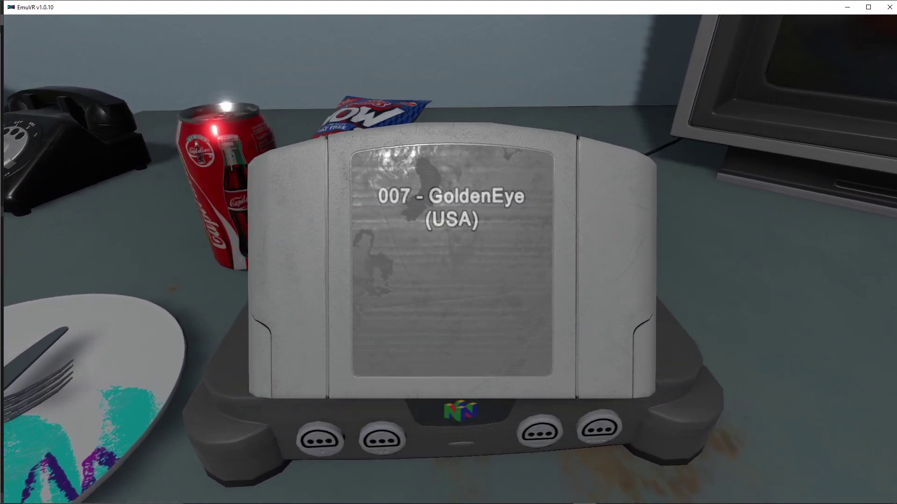
pyautogui.press('w')
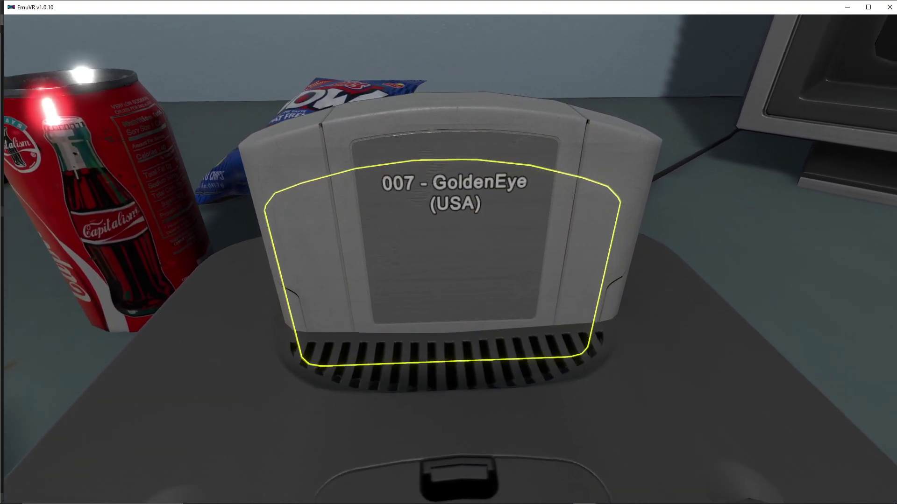
pyautogui.click(452, 261)
pyautogui.press('s')
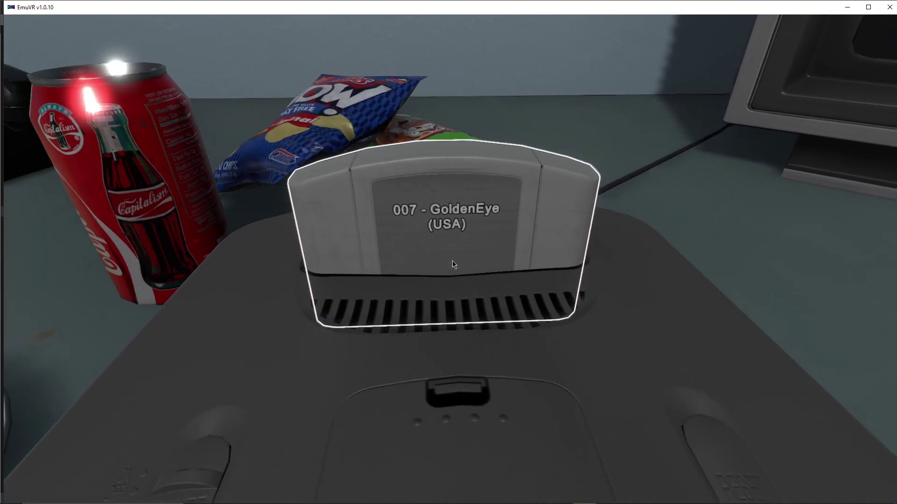
# - Power on the Nintendo 64 to start GoldenEye on the large television
pyautogui.press('w')
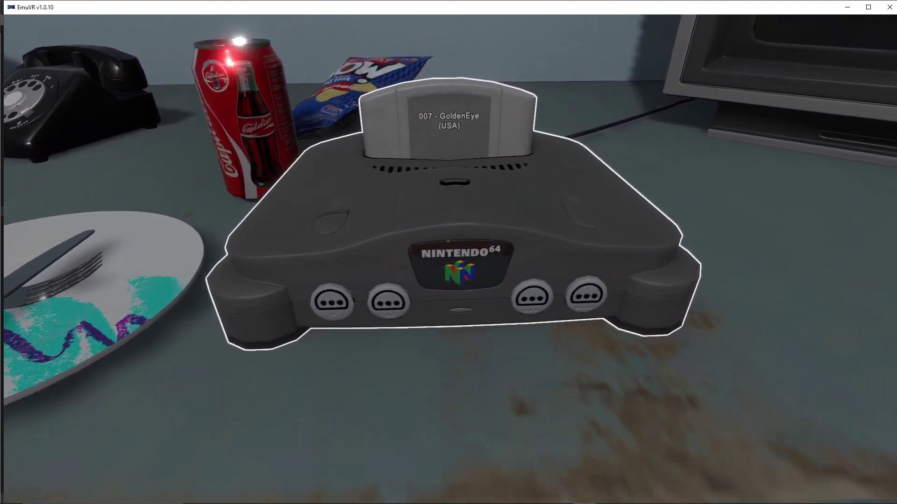
pyautogui.click(452, 261)
pyautogui.press('s')
pyautogui.press('s')
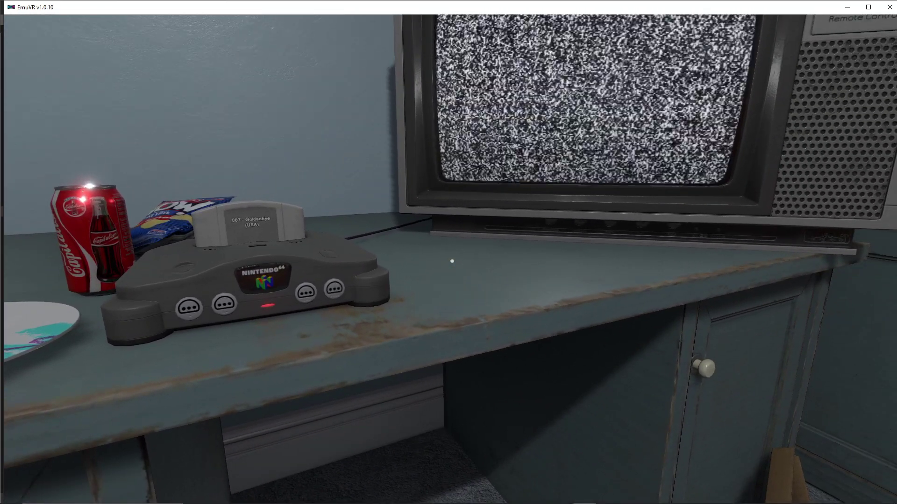
pyautogui.press('s')
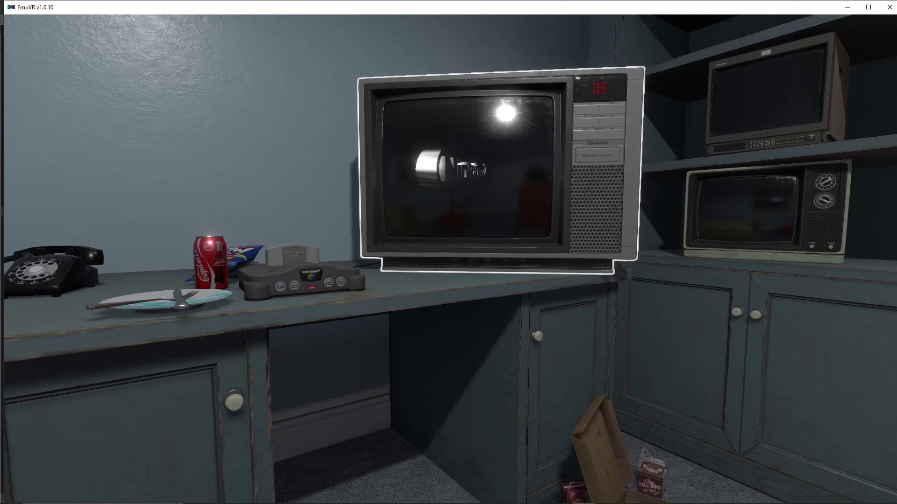
# - Toggle the Nintendo 64's power on the desk and return to the large television
pyautogui.press('w')
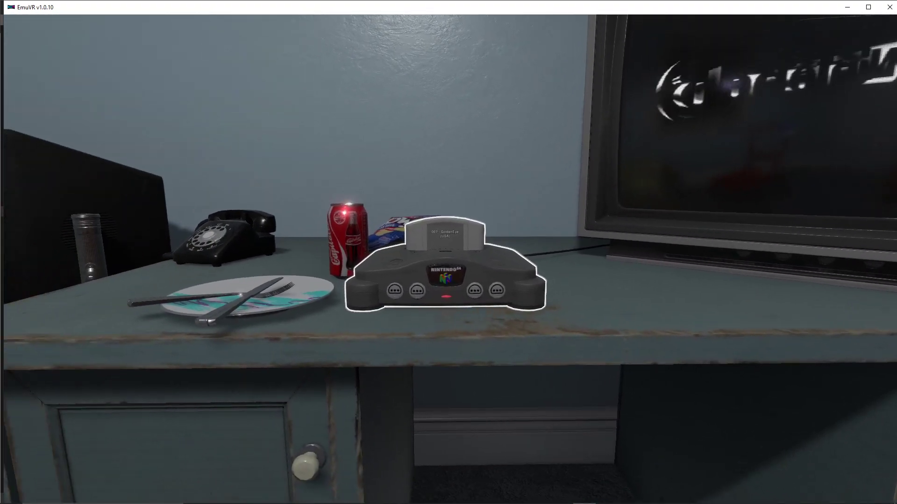
pyautogui.click(448, 252)
pyautogui.click(448, 253)
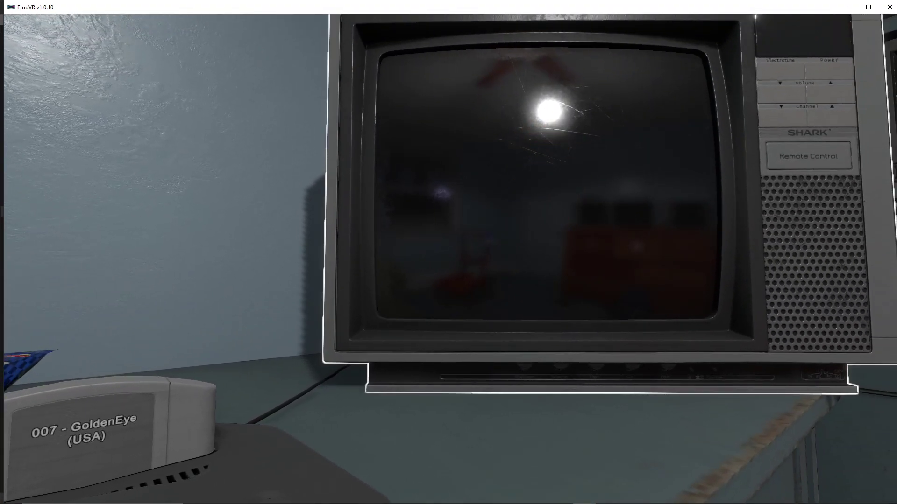
pyautogui.press('s')
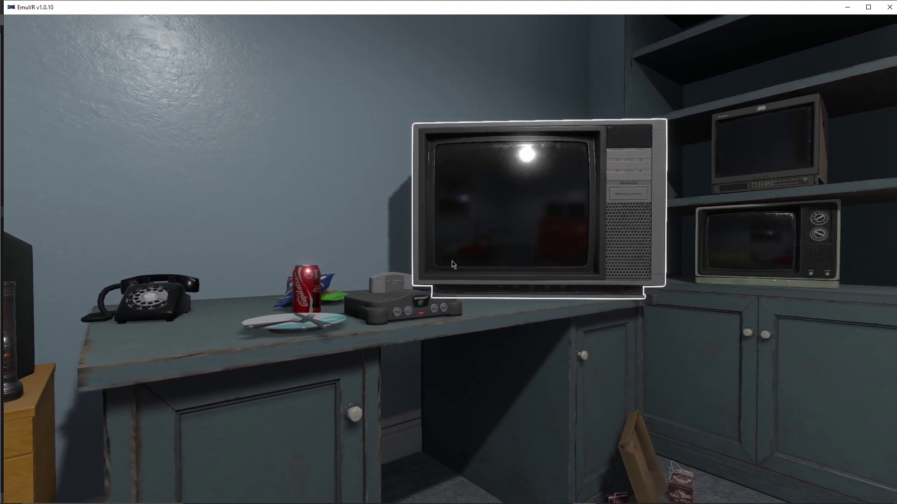